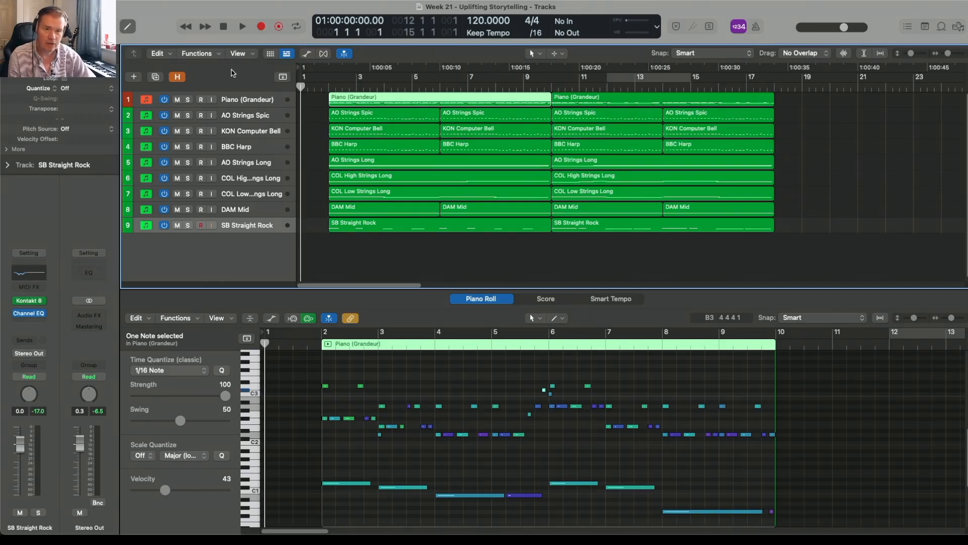
Look up the Secondary Ruler view option and play the end of the arrangement from bar 16.
{"action": "left_click", "coordinate": [253, 56]}
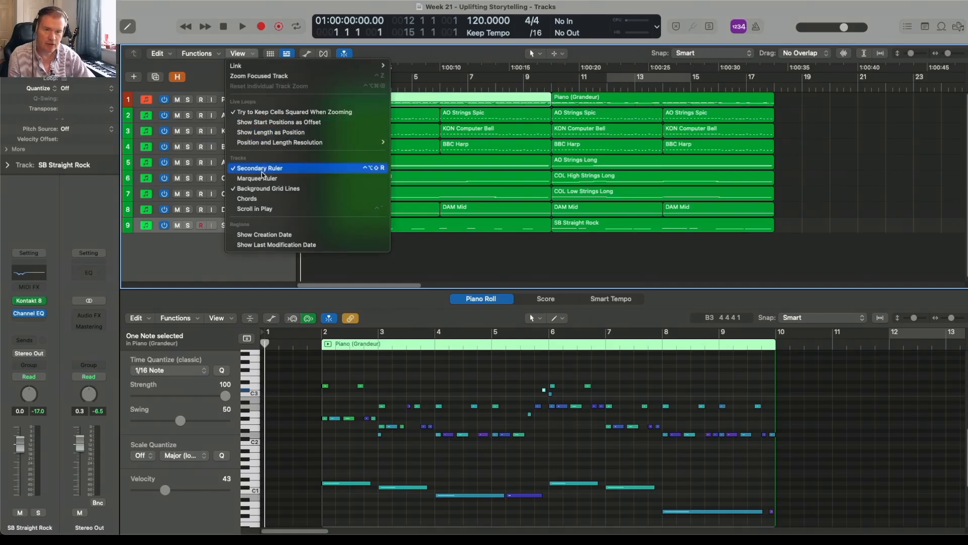
{"action": "left_click", "coordinate": [515, 87]}
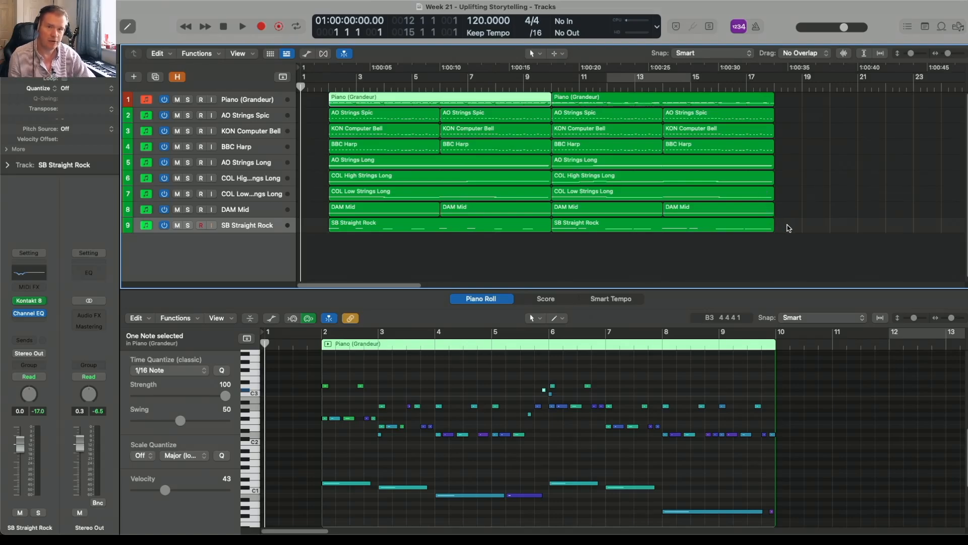
{"action": "left_click", "coordinate": [719, 88]}
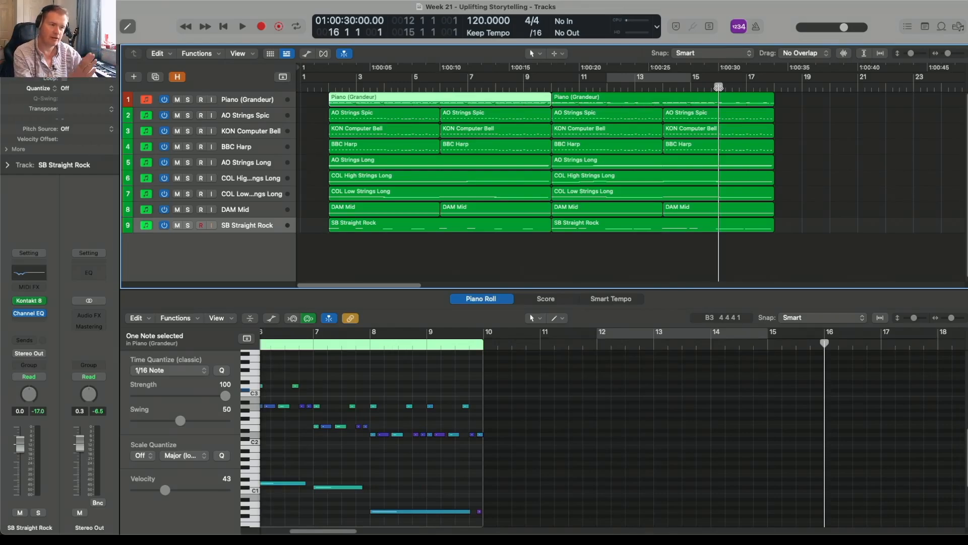
{"action": "key", "text": "space"}
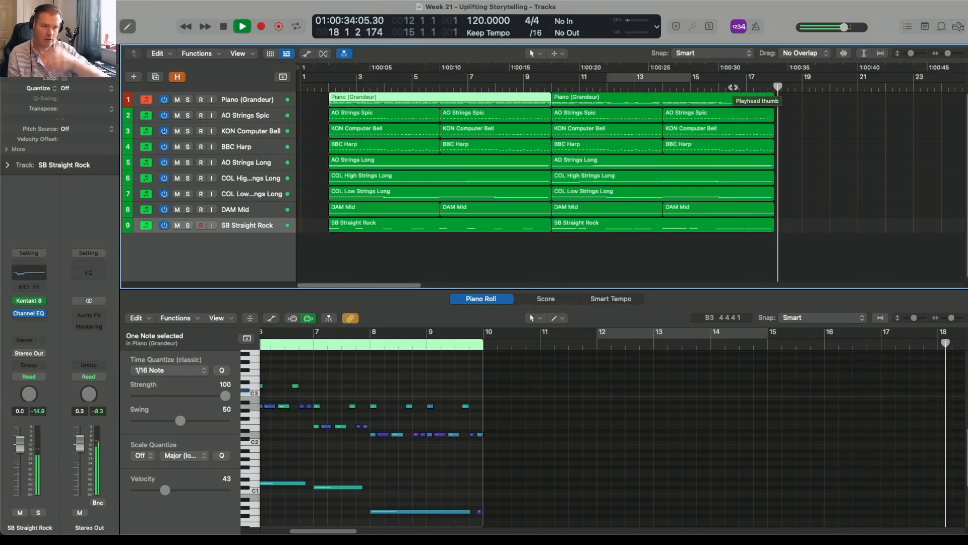
{"action": "key", "text": "space"}
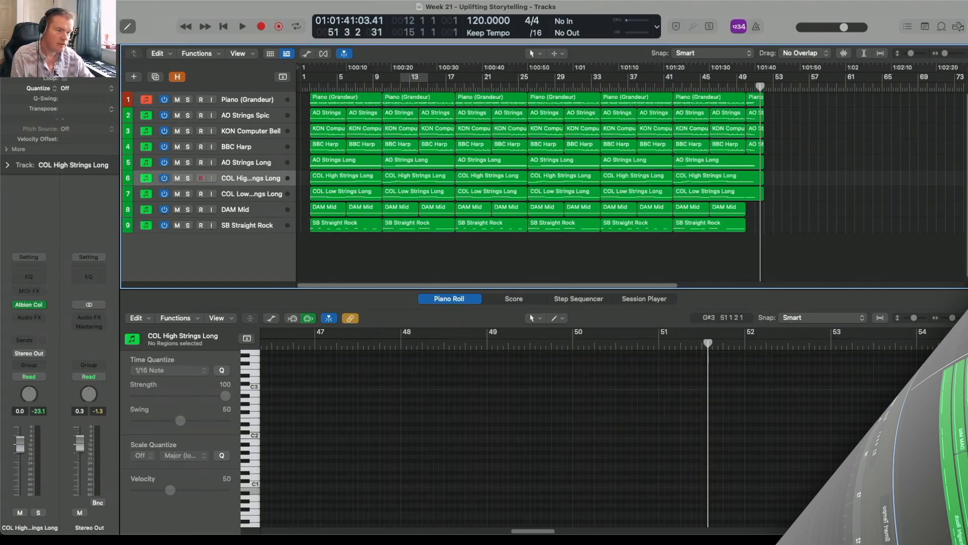
Inspect the last Piano, AO Strings Spic and AO Strings Long regions and play the ending from bar 49.
{"action": "left_click", "coordinate": [754, 101]}
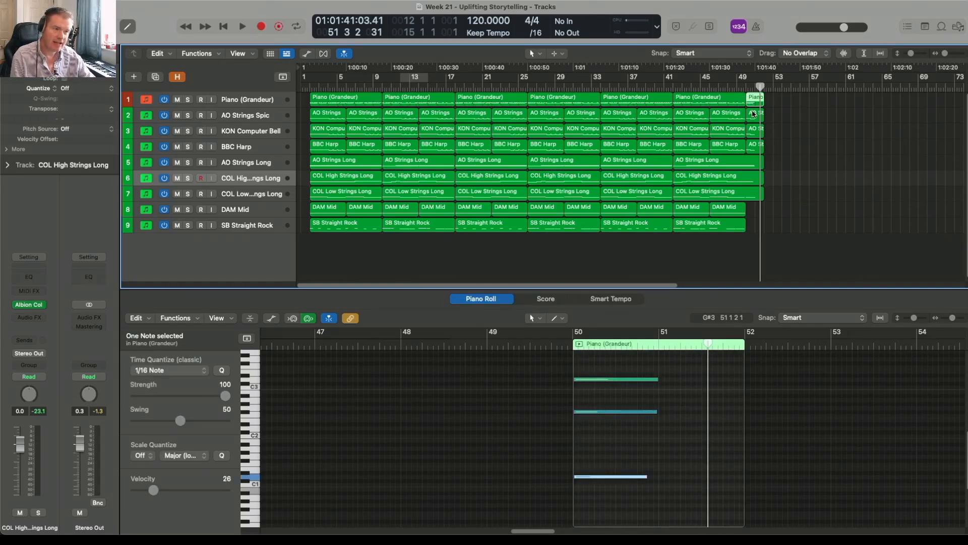
{"action": "left_click", "coordinate": [755, 115]}
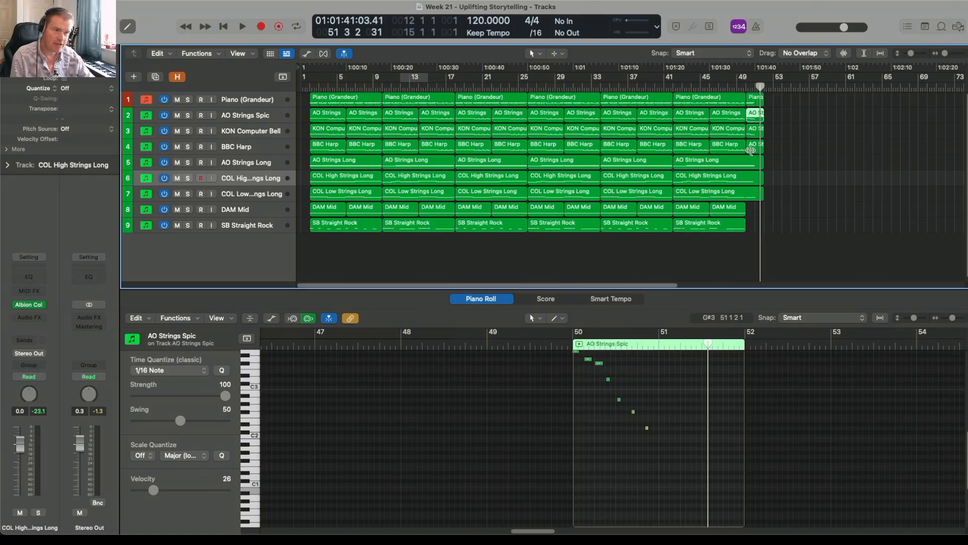
{"action": "left_click", "coordinate": [752, 166]}
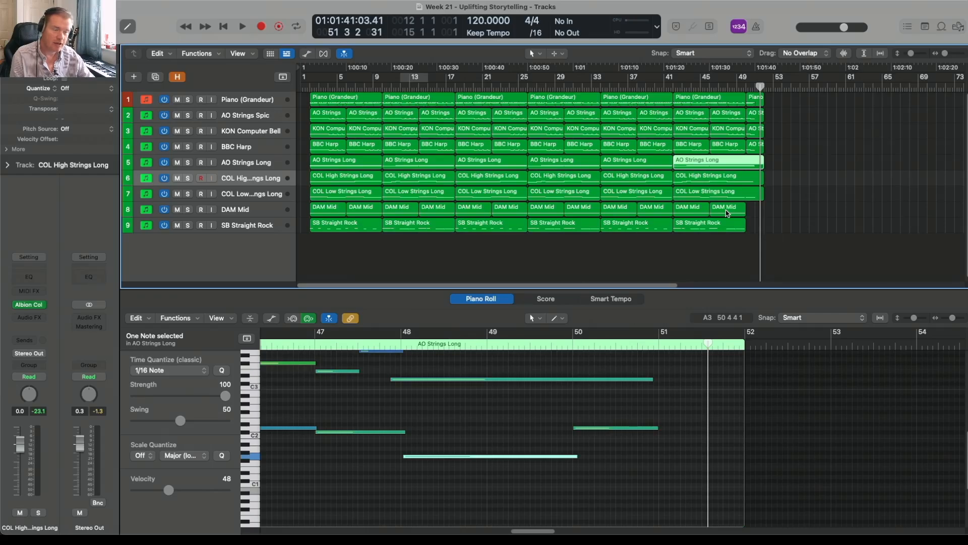
{"action": "left_click", "coordinate": [737, 85]}
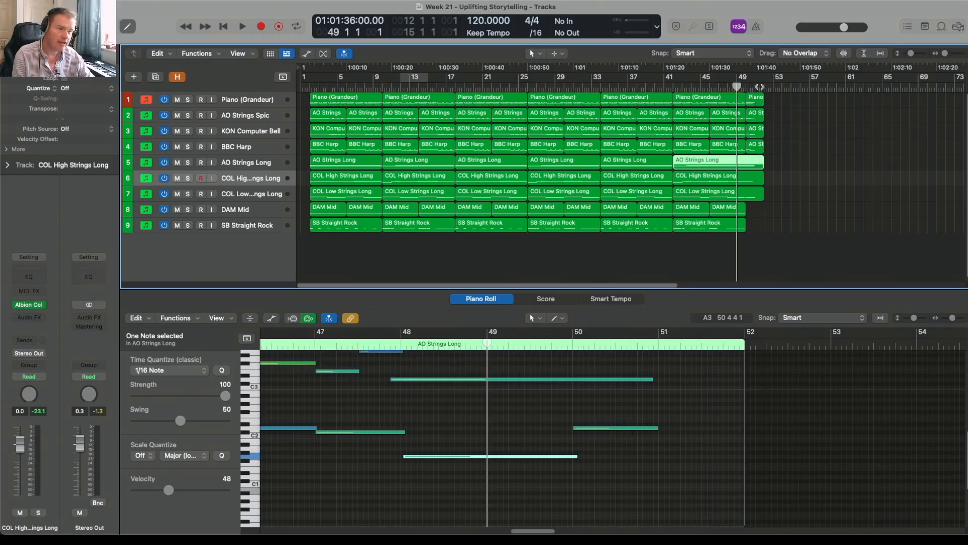
{"action": "key", "text": "space"}
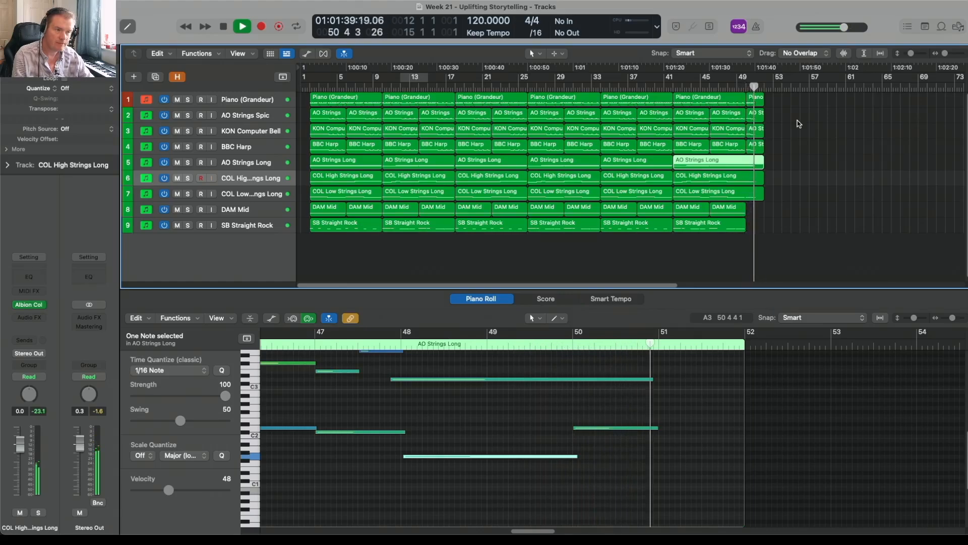
{"action": "key", "text": "space"}
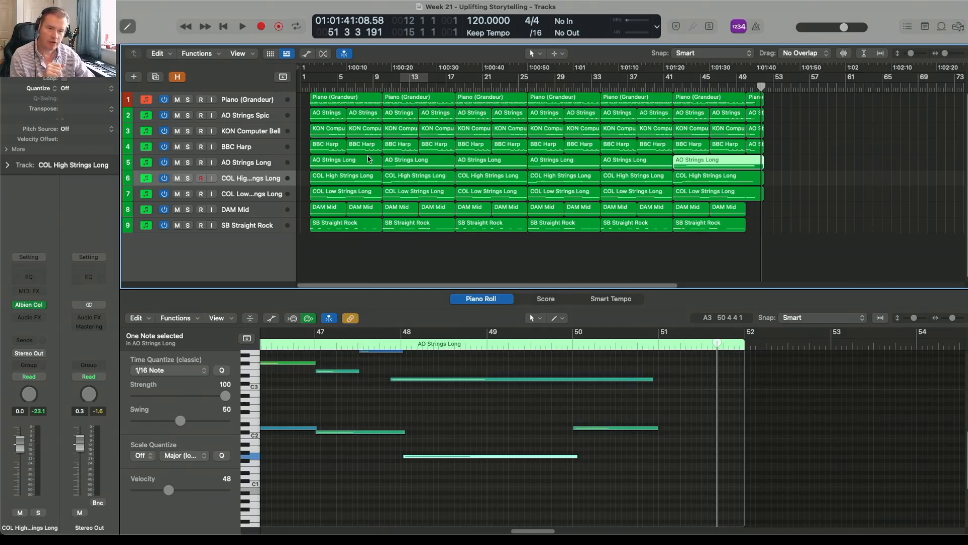
Delete the first two regions on both the COL High Strings Long and COL Low Strings Long tracks.
{"action": "left_click_drag", "start_coordinate": [306, 173], "coordinate": [328, 191]}
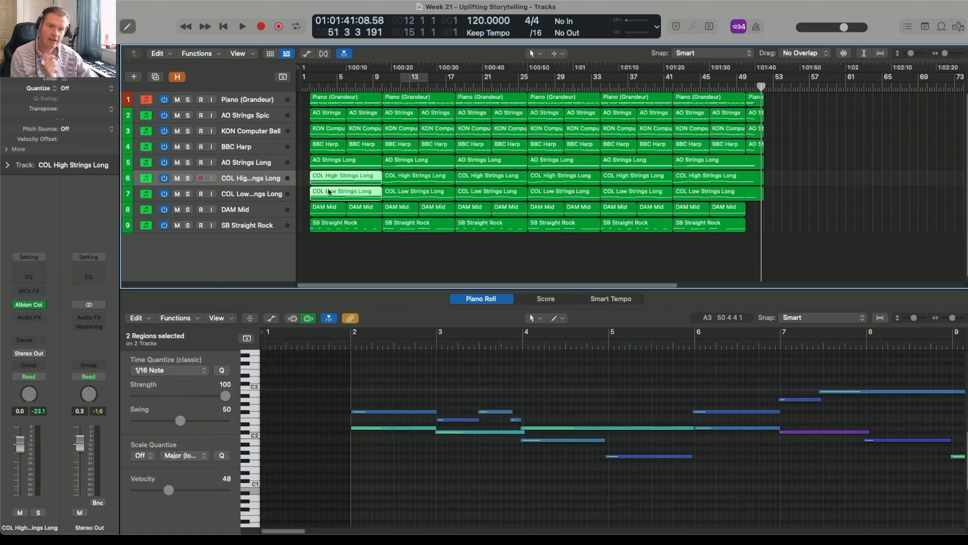
{"action": "left_click_drag", "start_coordinate": [308, 175], "coordinate": [399, 197]}
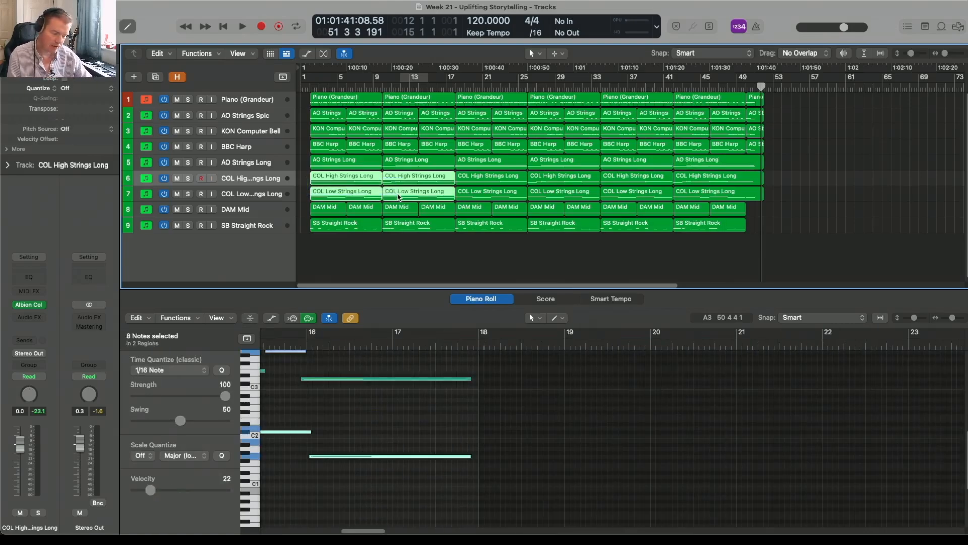
{"action": "key", "text": "Delete"}
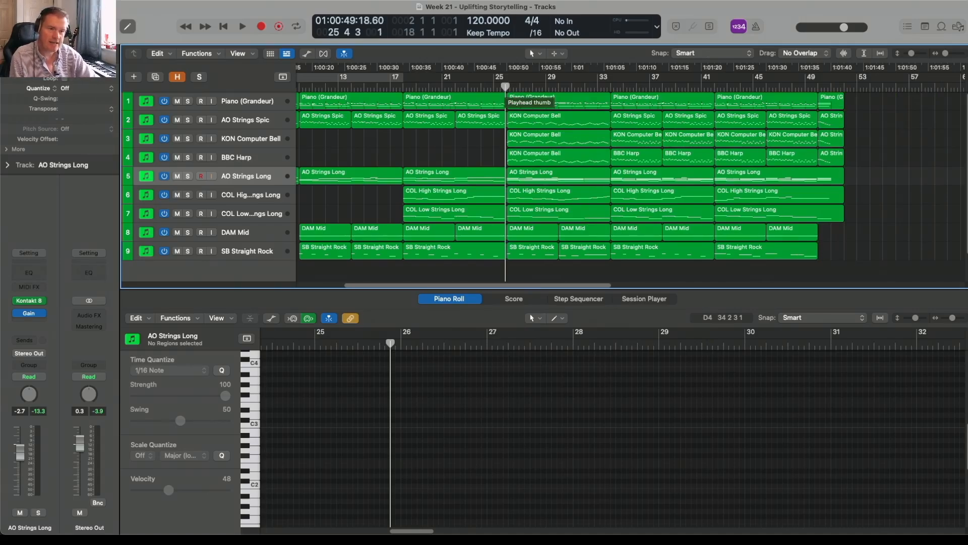
Play the section from about bar 26 to hear how it leads into bar 34.
{"action": "left_click", "coordinate": [494, 87]}
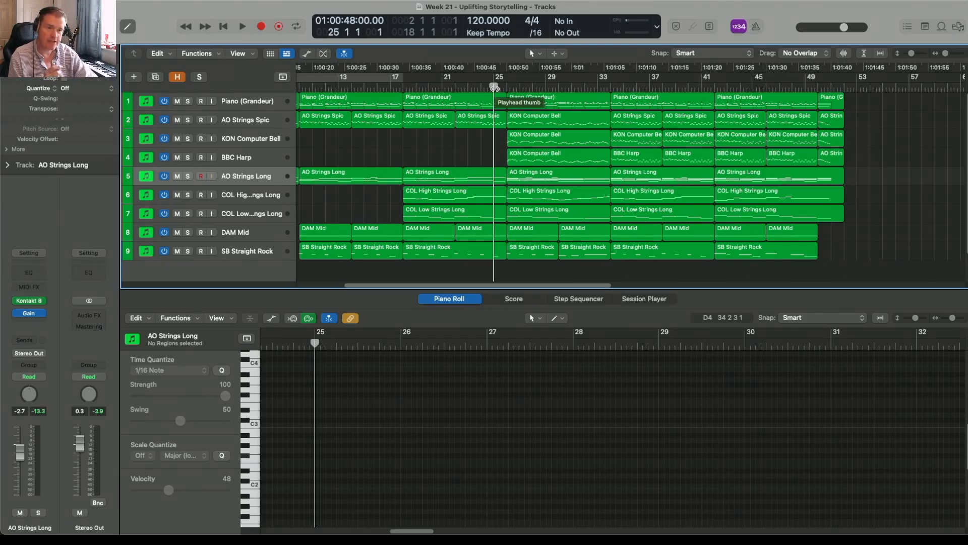
{"action": "left_click", "coordinate": [504, 88]}
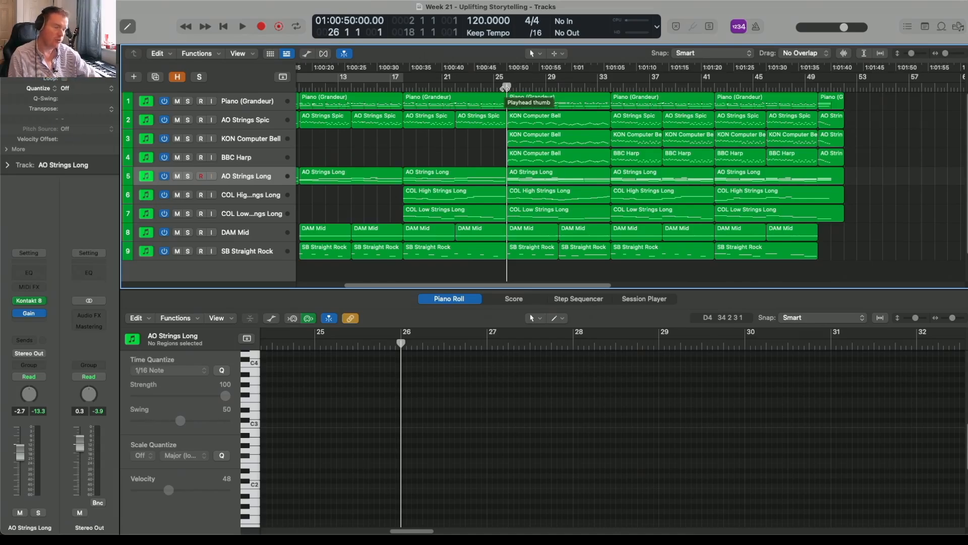
{"action": "left_click", "coordinate": [606, 87]}
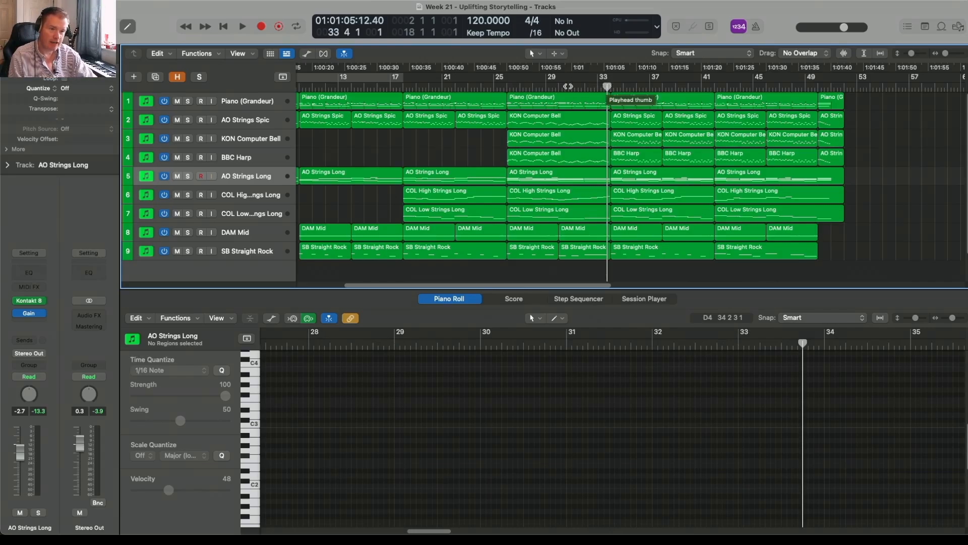
{"action": "left_click", "coordinate": [503, 86]}
{"action": "key", "text": "space"}
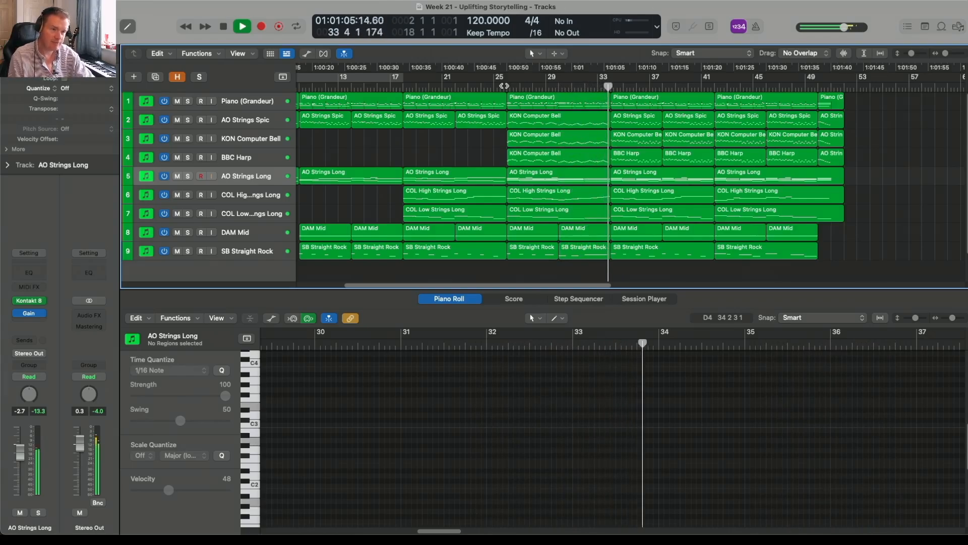
{"action": "key", "text": "space"}
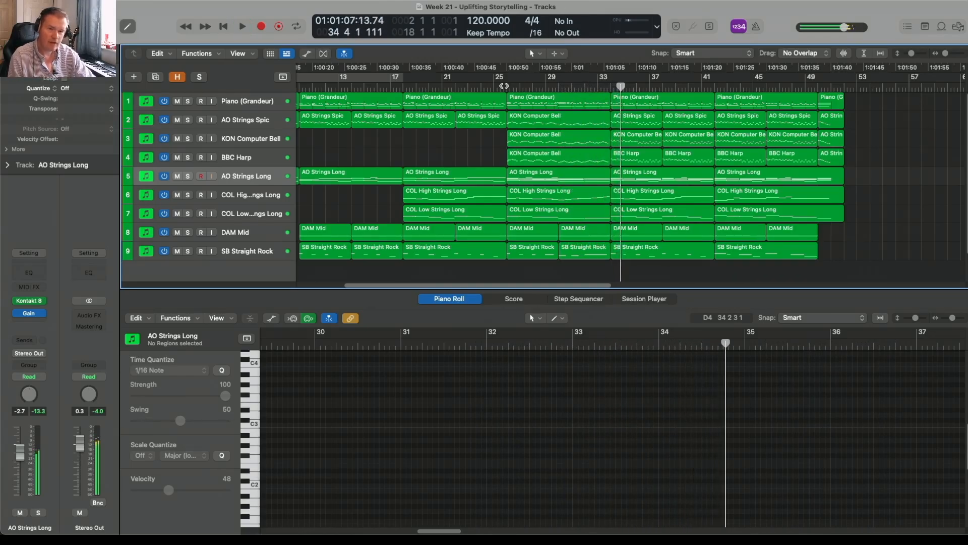
Compare the notes of the AO Strings Long regions from bar 18 onward and play the transition into bar 34.
{"action": "left_click", "coordinate": [558, 174]}
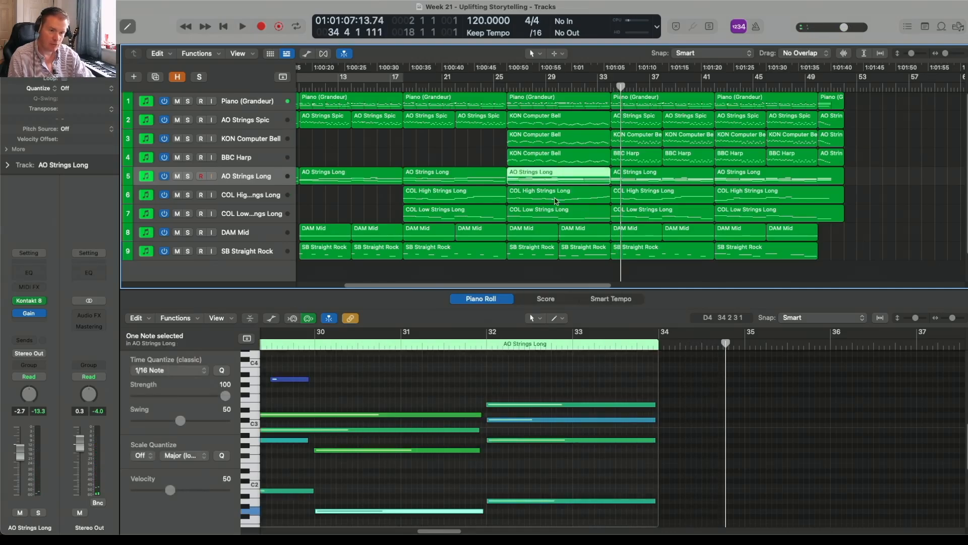
{"action": "left_click", "coordinate": [476, 177]}
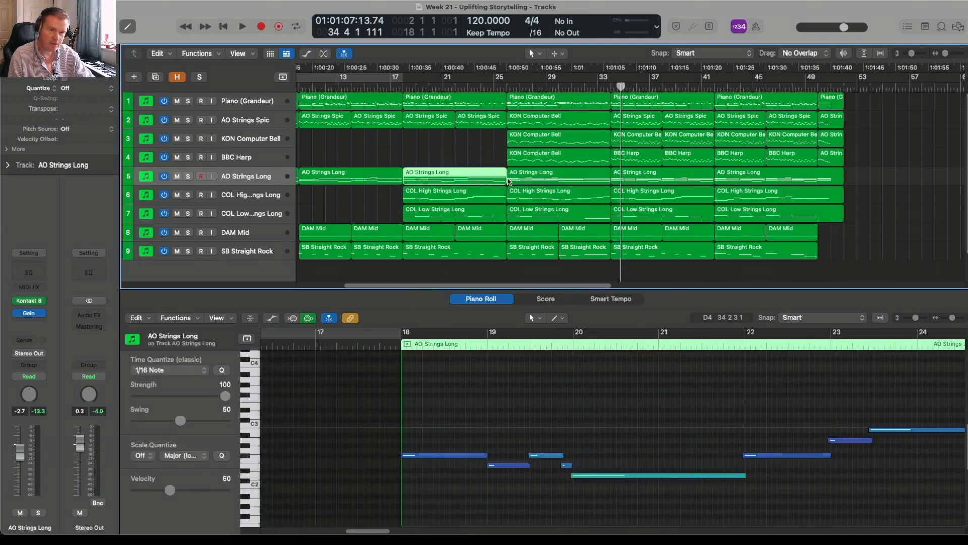
{"action": "left_click", "coordinate": [558, 183]}
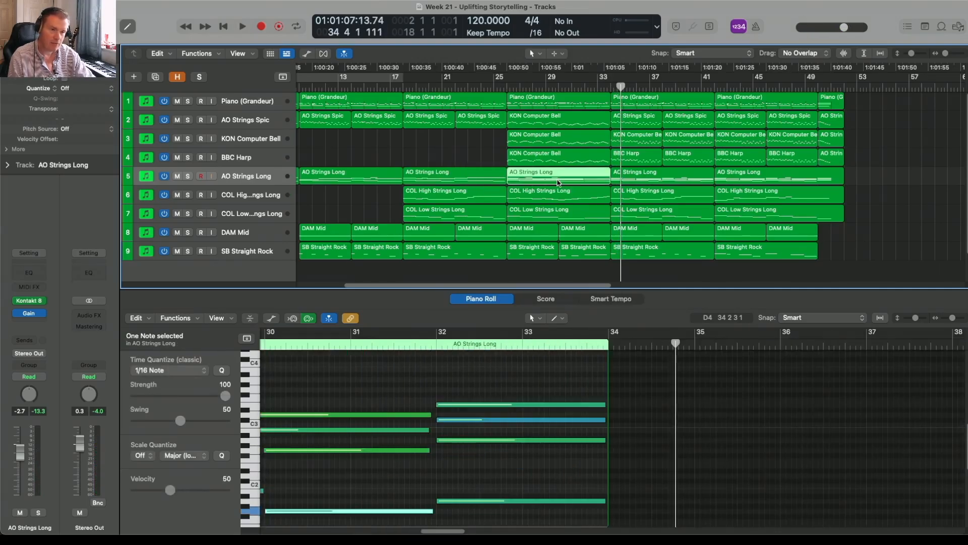
{"action": "left_click", "coordinate": [662, 183]}
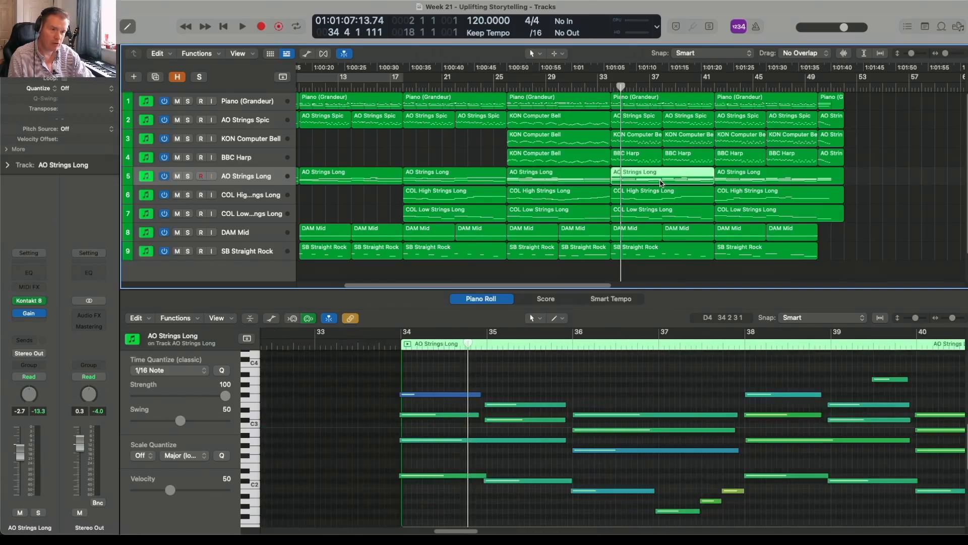
{"action": "left_click", "coordinate": [744, 180]}
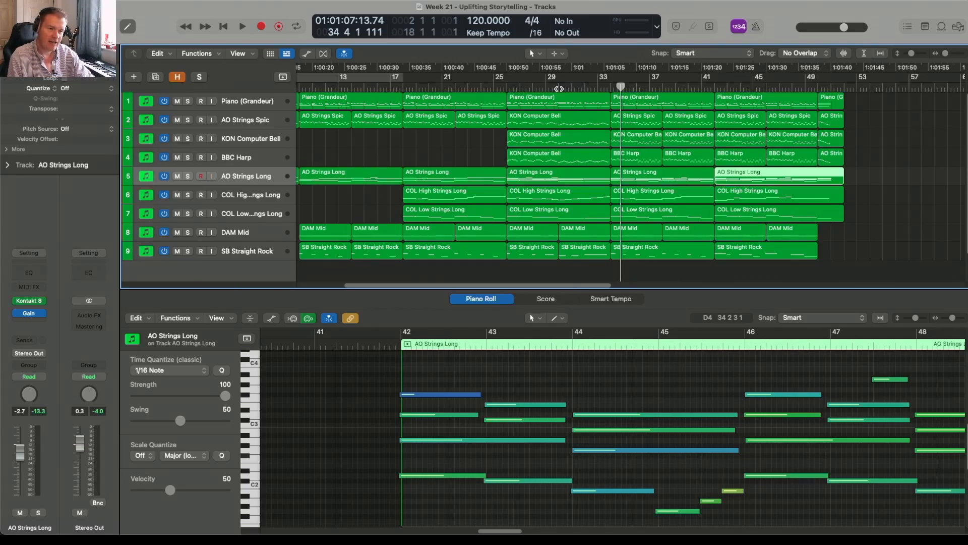
{"action": "double_click", "coordinate": [580, 89]}
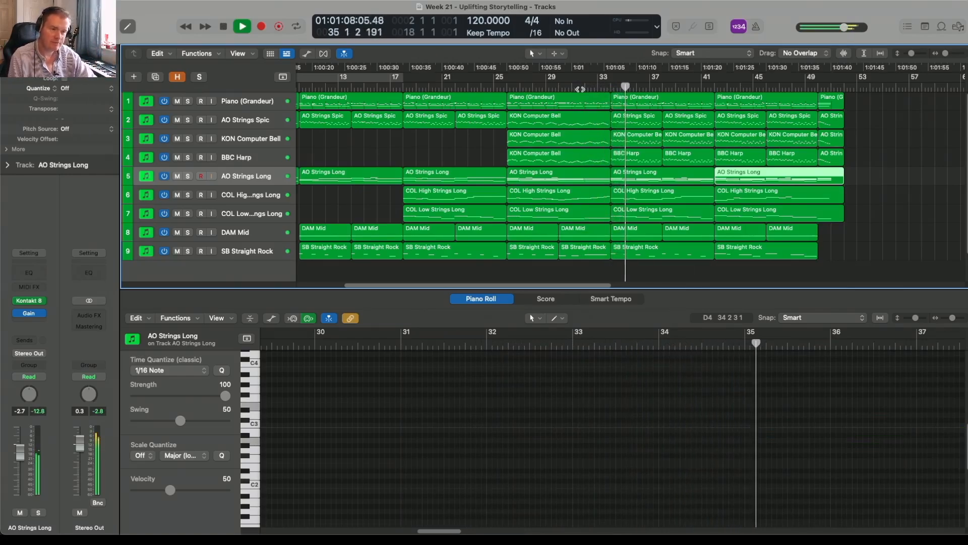
{"action": "key", "text": "space"}
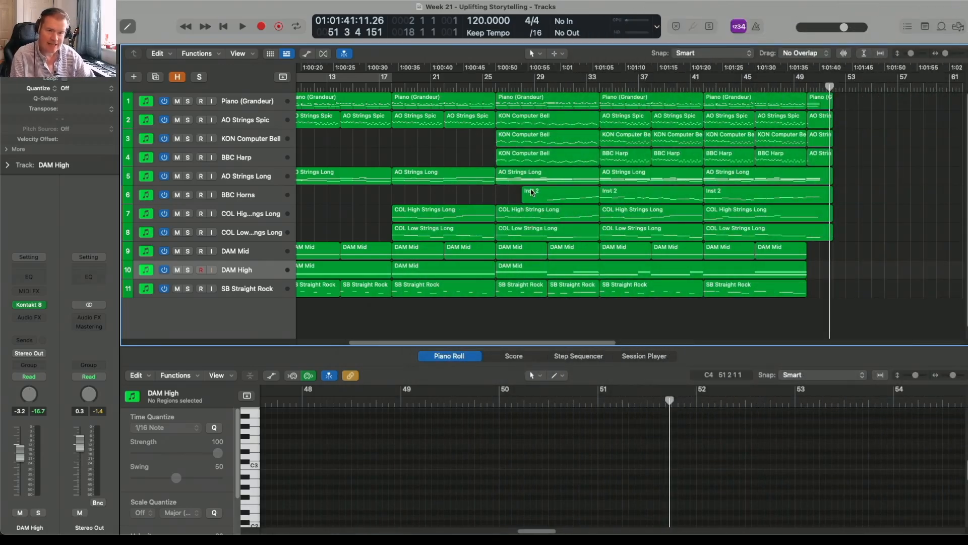
Play the arrangement from bar 30 and select all DAM High regions to view their notes.
{"action": "left_click", "coordinate": [549, 87]}
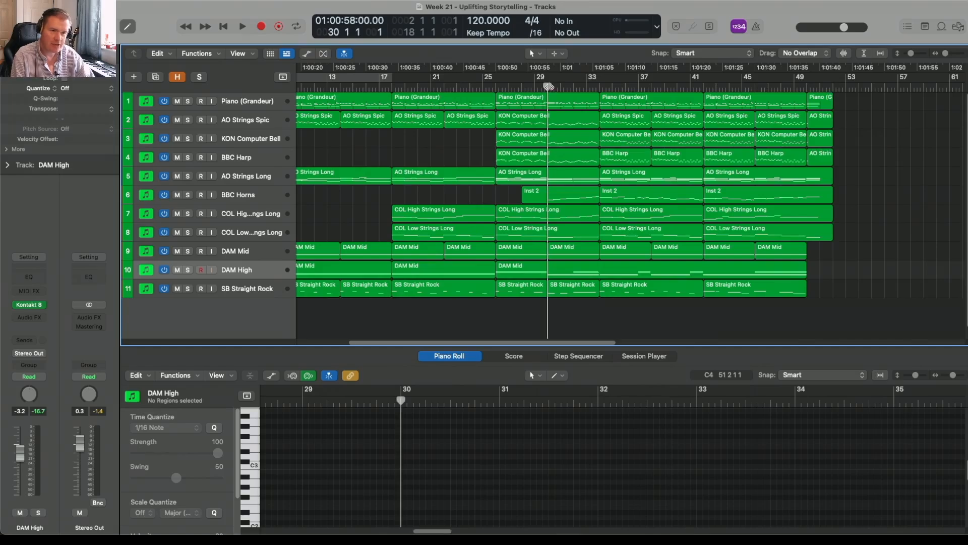
{"action": "key", "text": "space"}
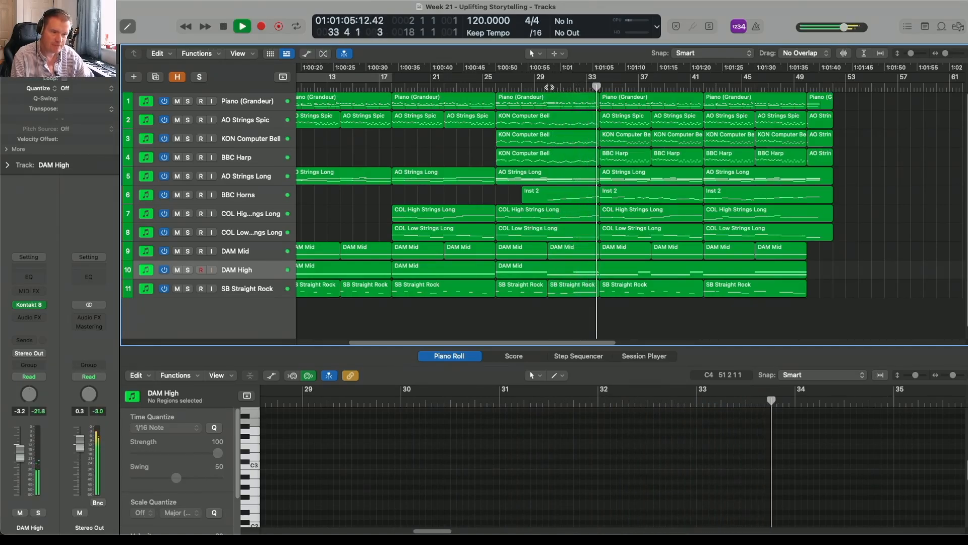
{"action": "left_click", "coordinate": [268, 273]}
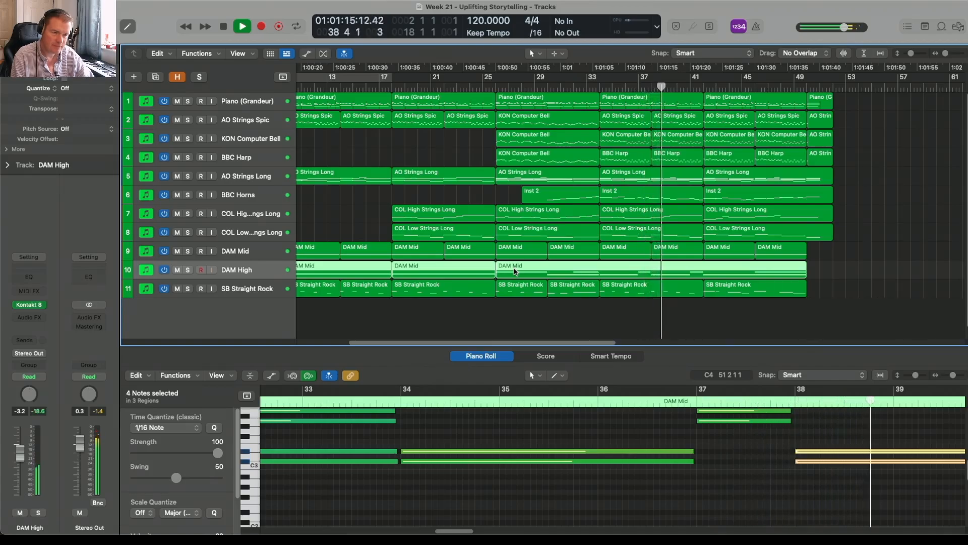
{"action": "key", "text": "space"}
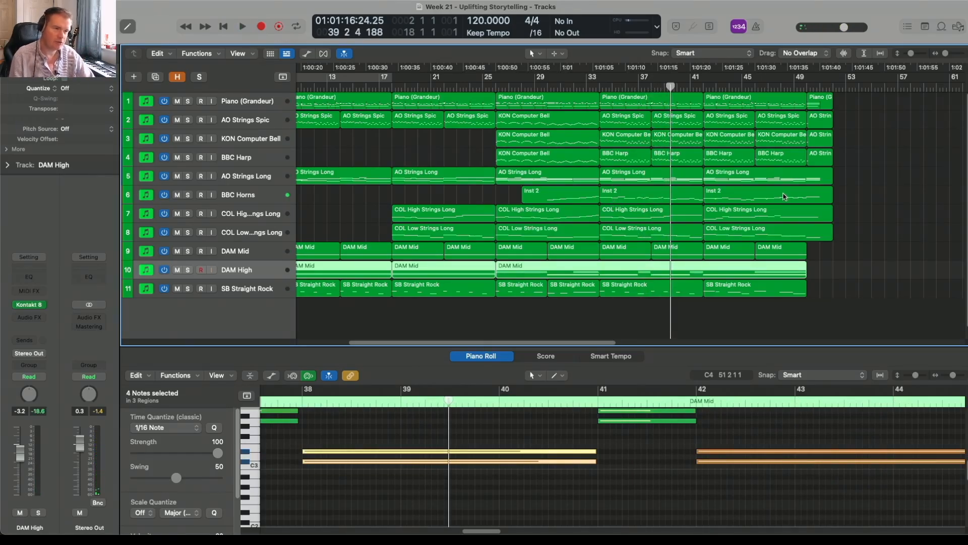
Play the final bars of the arrangement from bar 49 through the closing chord.
{"action": "left_click", "coordinate": [795, 88]}
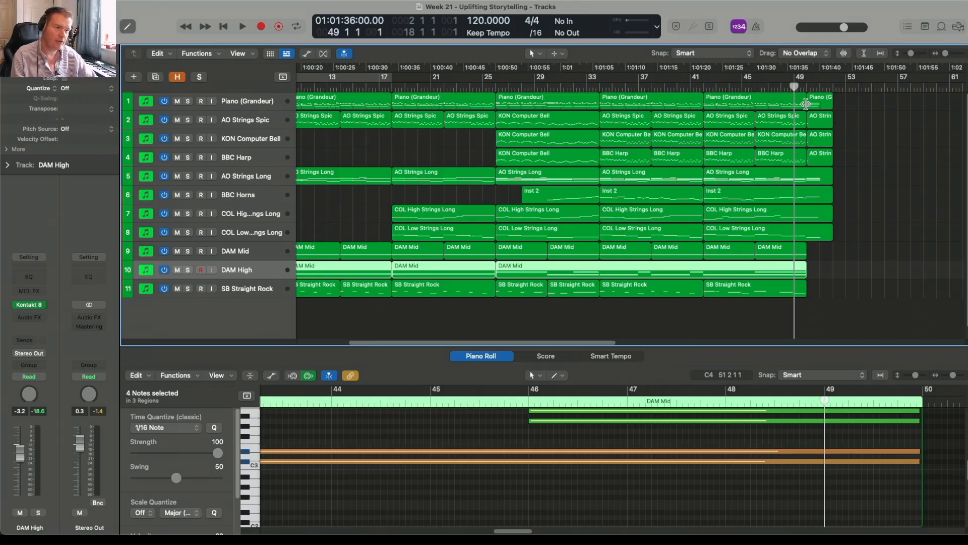
{"action": "key", "text": "space"}
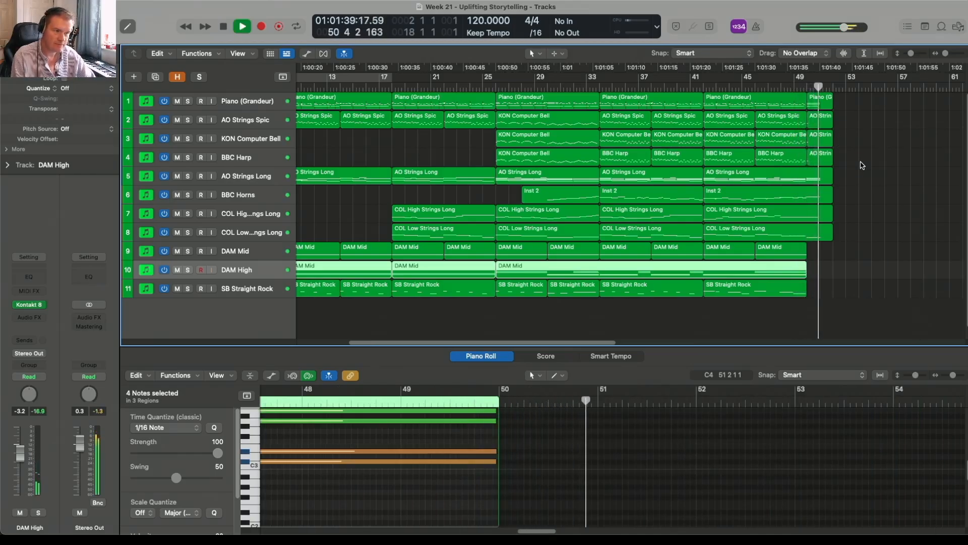
{"action": "key", "text": "space"}
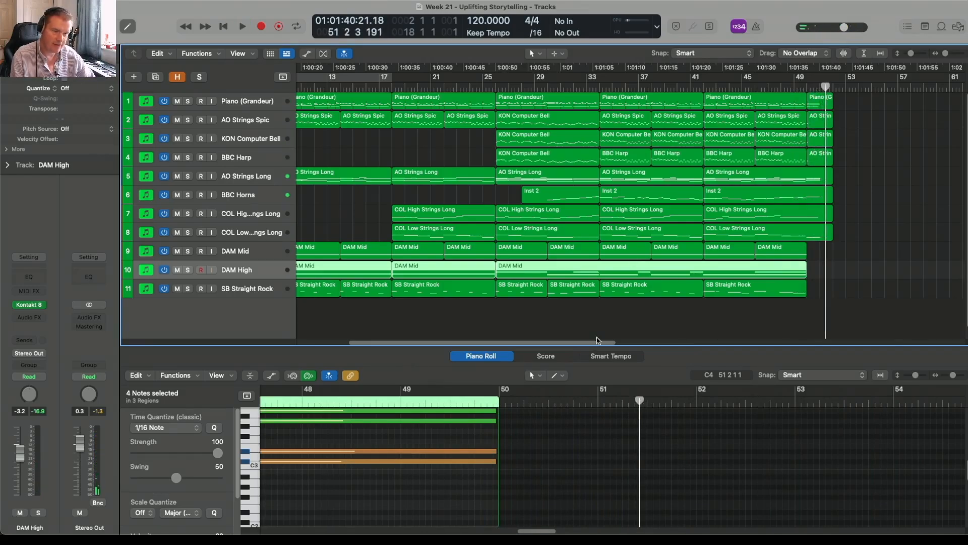
{"action": "left_click_drag", "start_coordinate": [597, 345], "coordinate": [520, 348]}
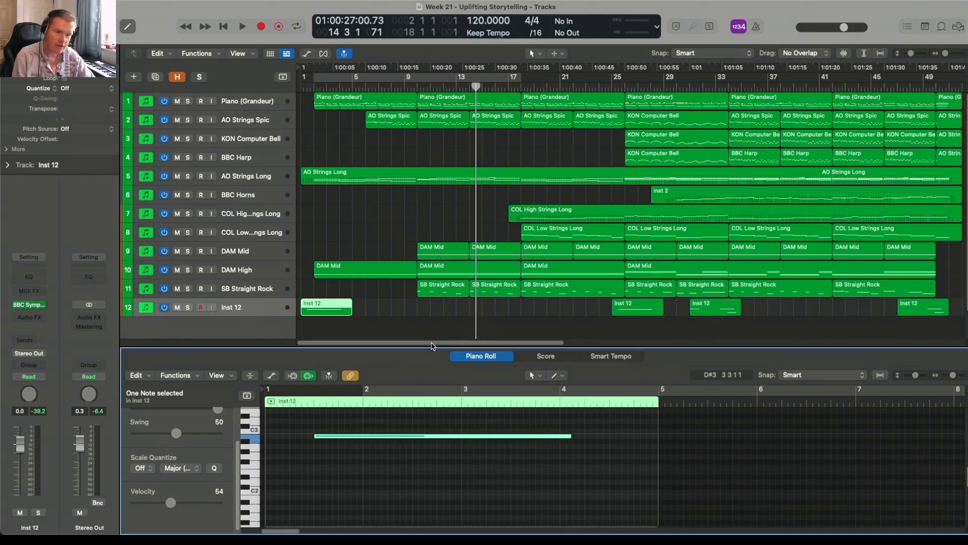
{"action": "mouse_move", "coordinate": [433, 346]}
{"action": "left_mouse_down"}
{"action": "mouse_move", "coordinate": [515, 349]}
{"action": "mouse_move", "coordinate": [426, 348]}
{"action": "left_mouse_up"}
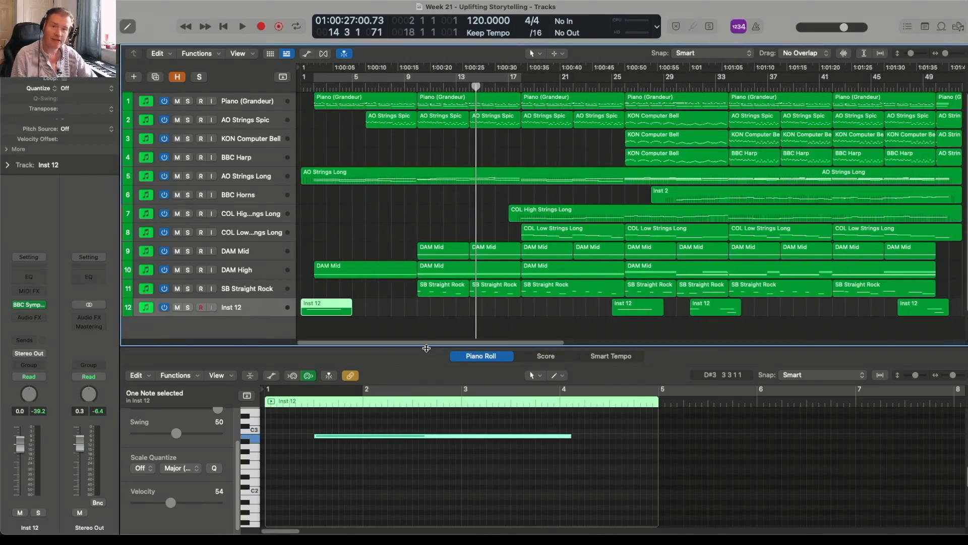